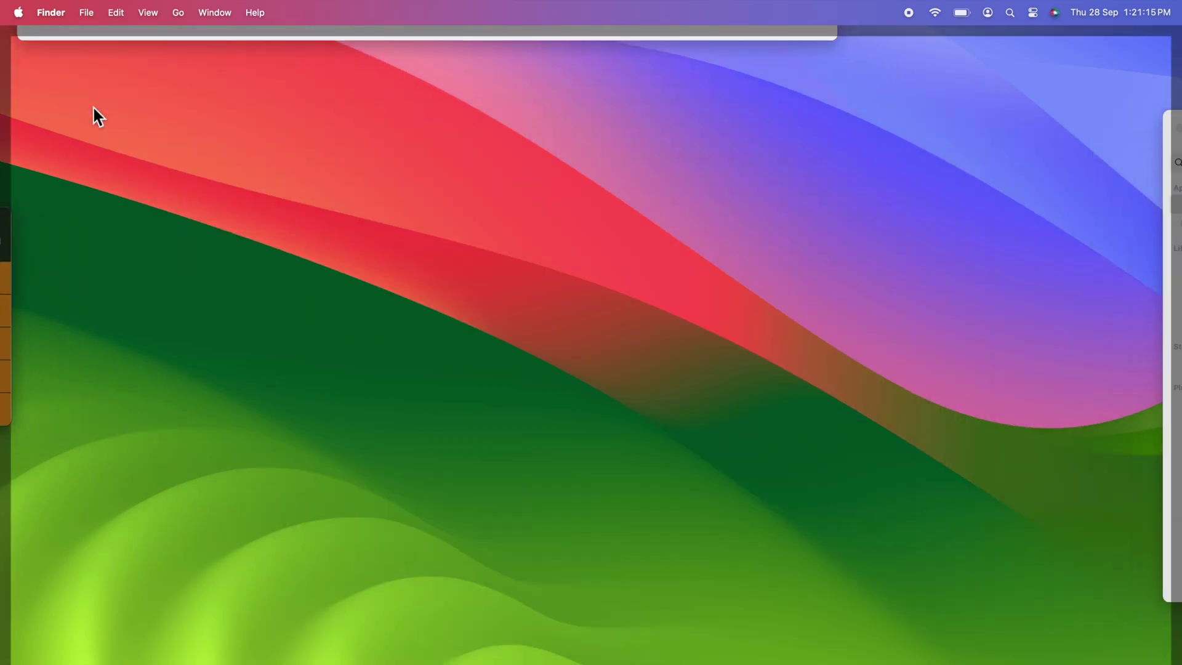
Try wallpaper clicks to reveal and restore the desktop, then launch System Settings from the Apple menu
{"action": "left_click", "coordinate": [99, 115]}
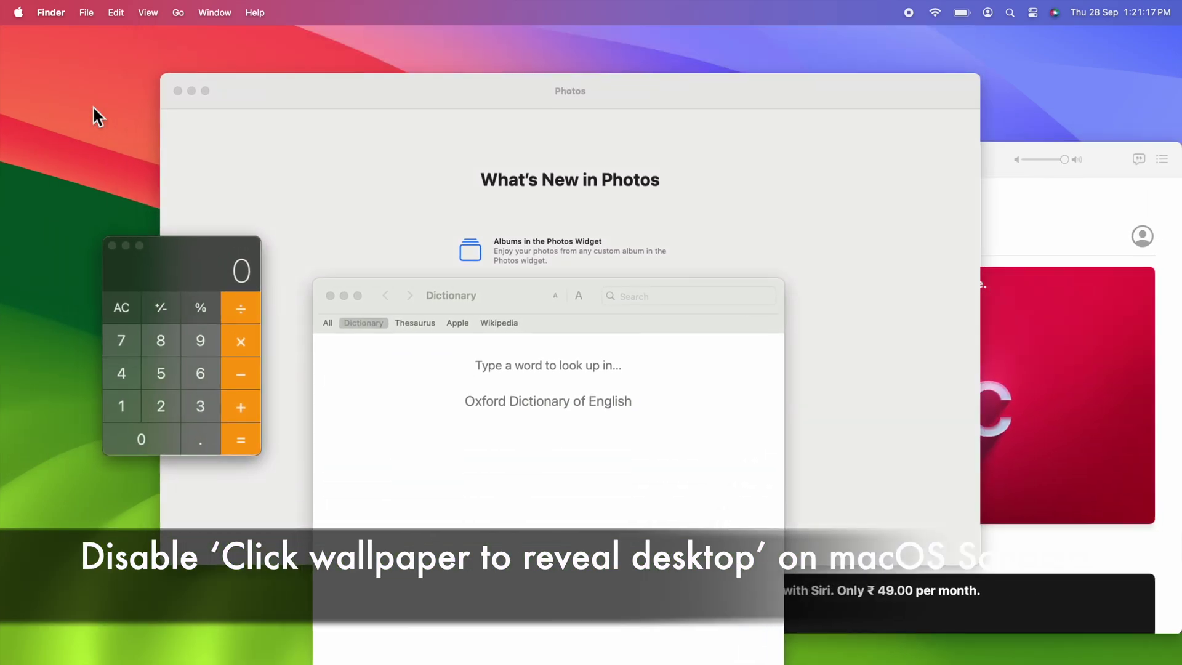
{"action": "left_click", "coordinate": [99, 115]}
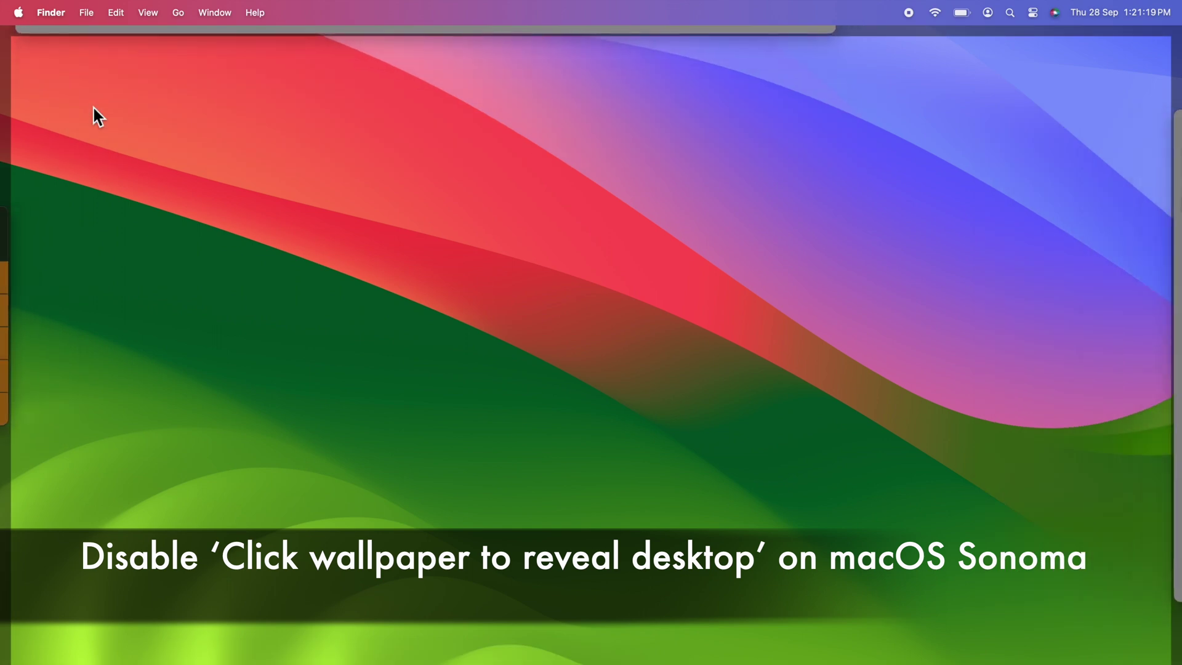
{"action": "left_click", "coordinate": [99, 114]}
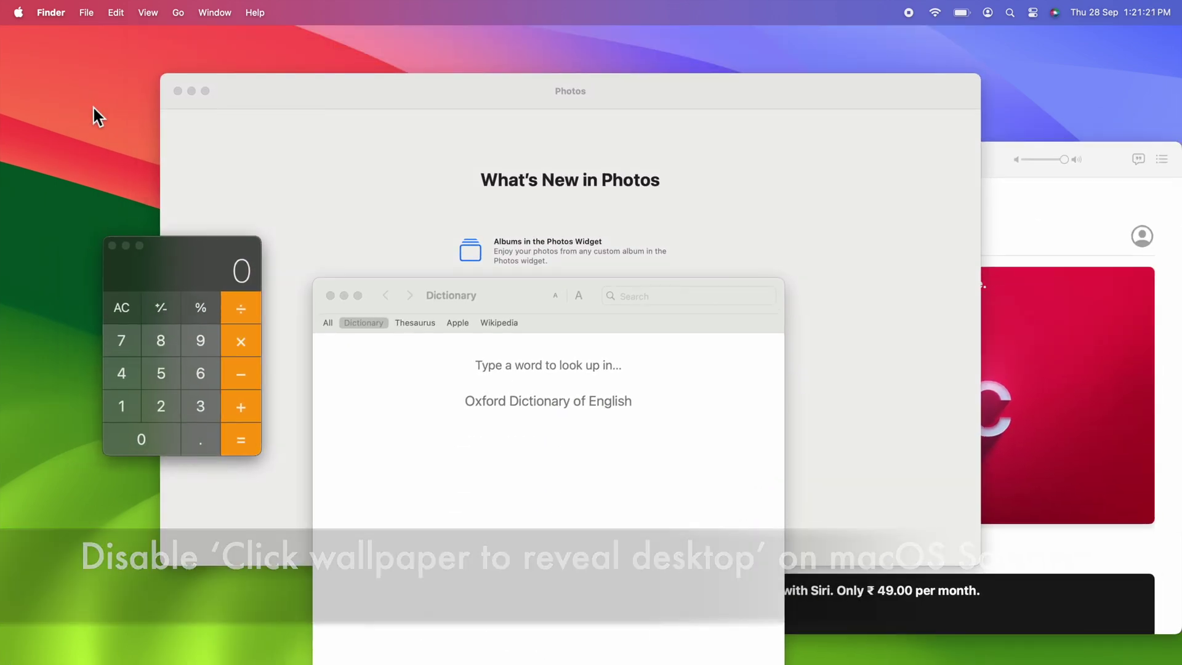
{"action": "left_click", "coordinate": [99, 115]}
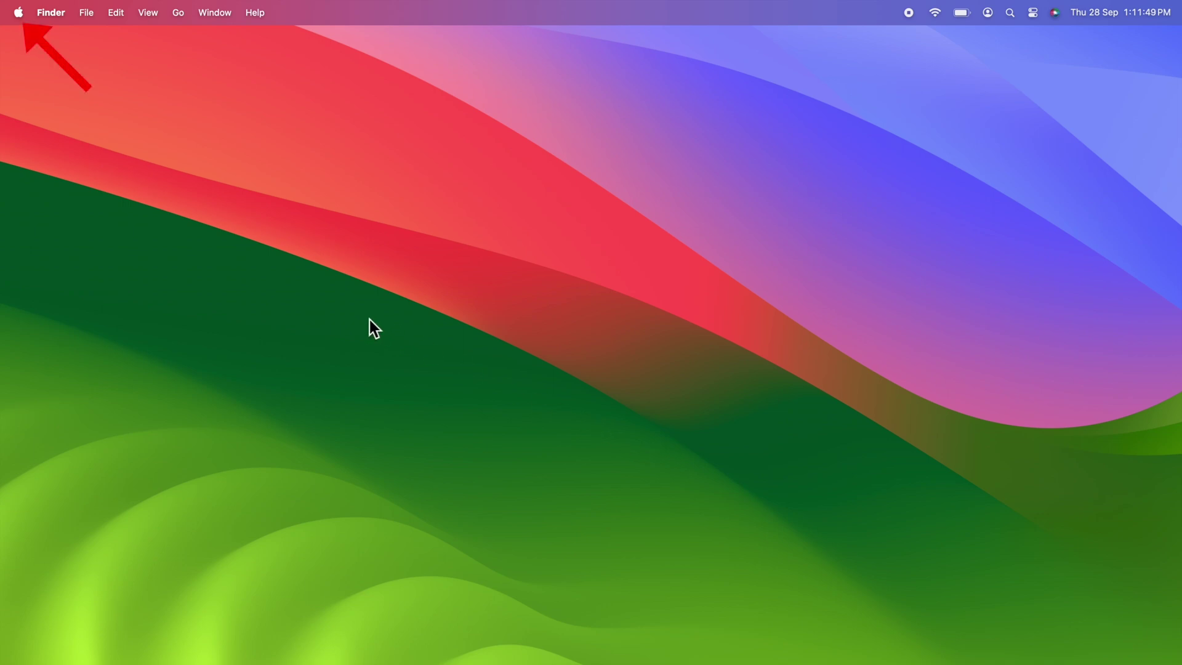
{"action": "left_click", "coordinate": [20, 12]}
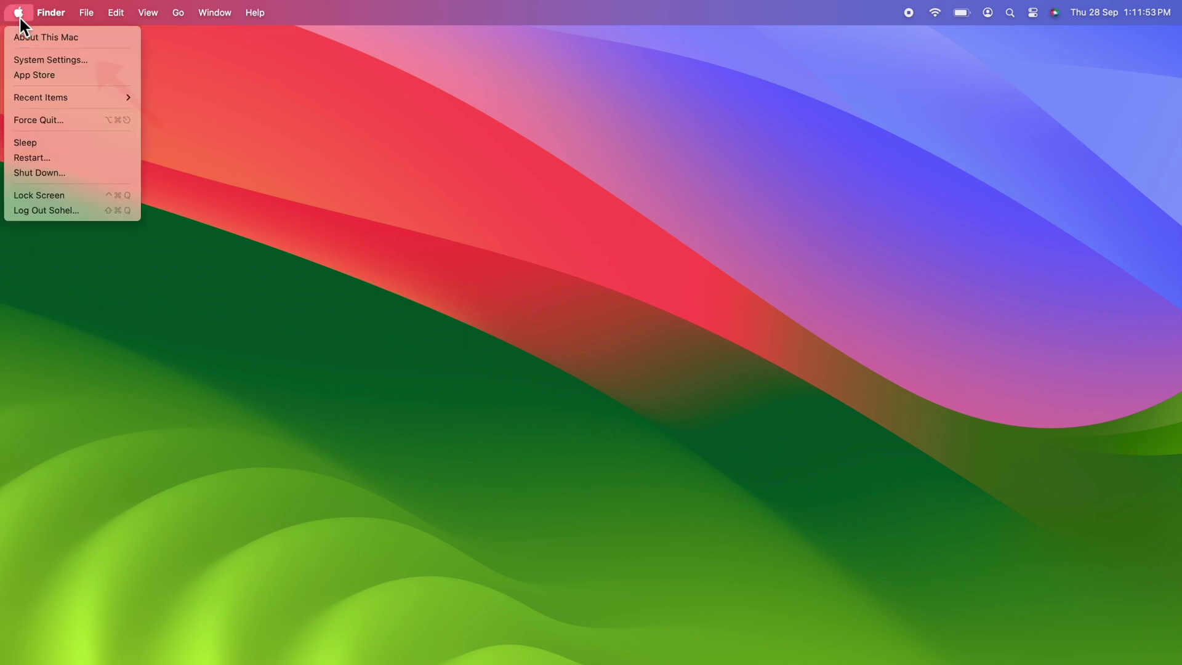
{"action": "left_click", "coordinate": [91, 60]}
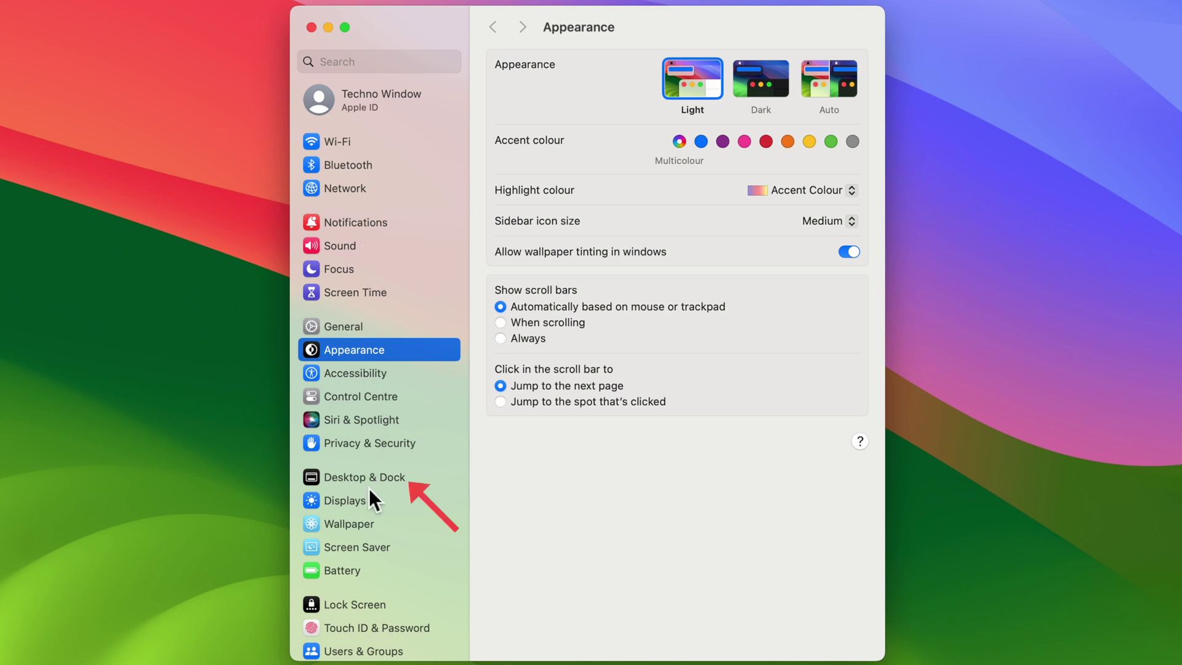
Open Desktop & Dock, where 'Click wallpaper to reveal desktop' shows Always
{"action": "left_click", "coordinate": [389, 480]}
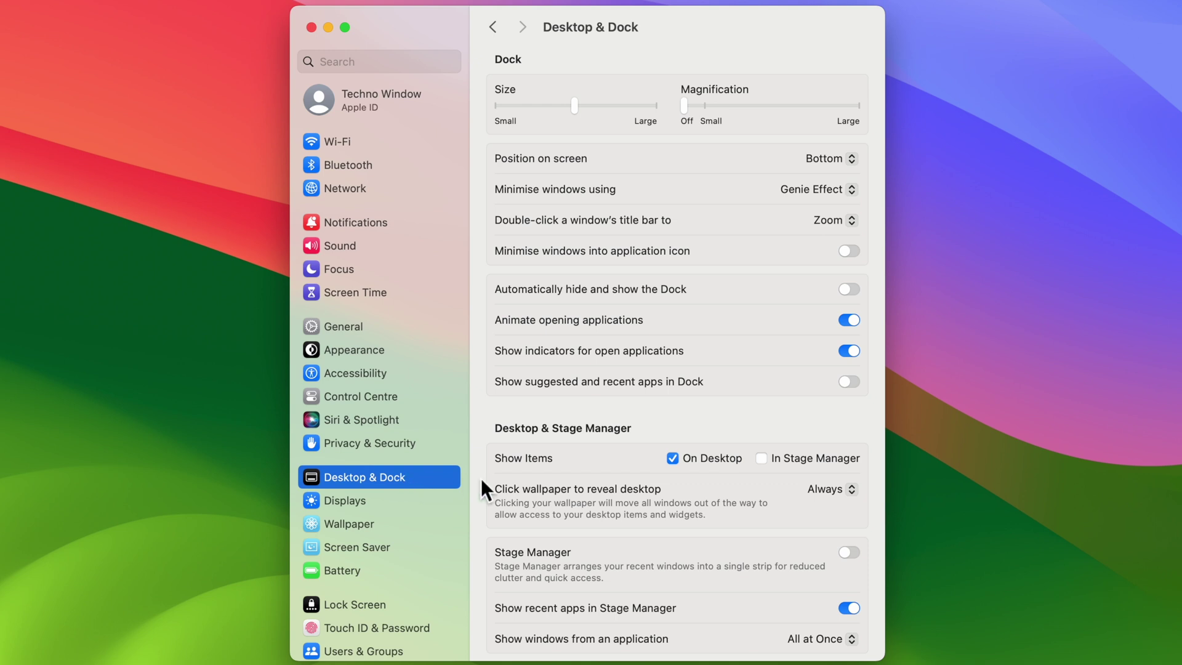
{"action": "scroll", "coordinate": [527, 501], "scroll_direction": "down", "scroll_amount": 5}
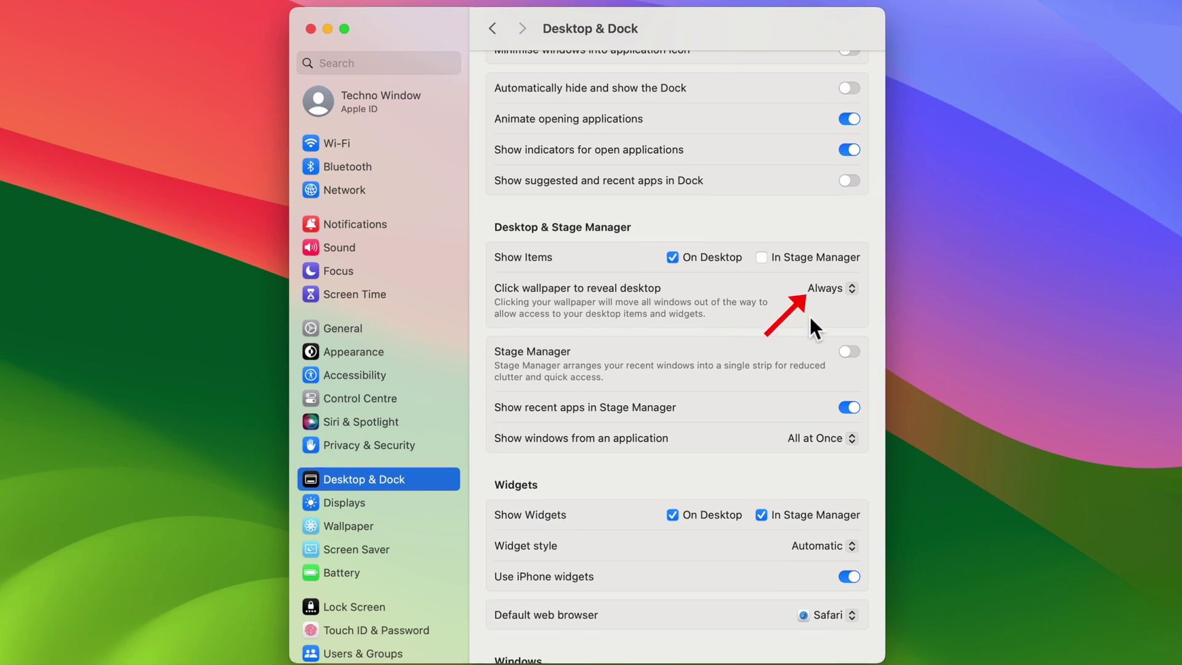
Change 'Click wallpaper to reveal desktop' to Only in Stage Manager, go back, and close System Settings
{"action": "left_click", "coordinate": [850, 289]}
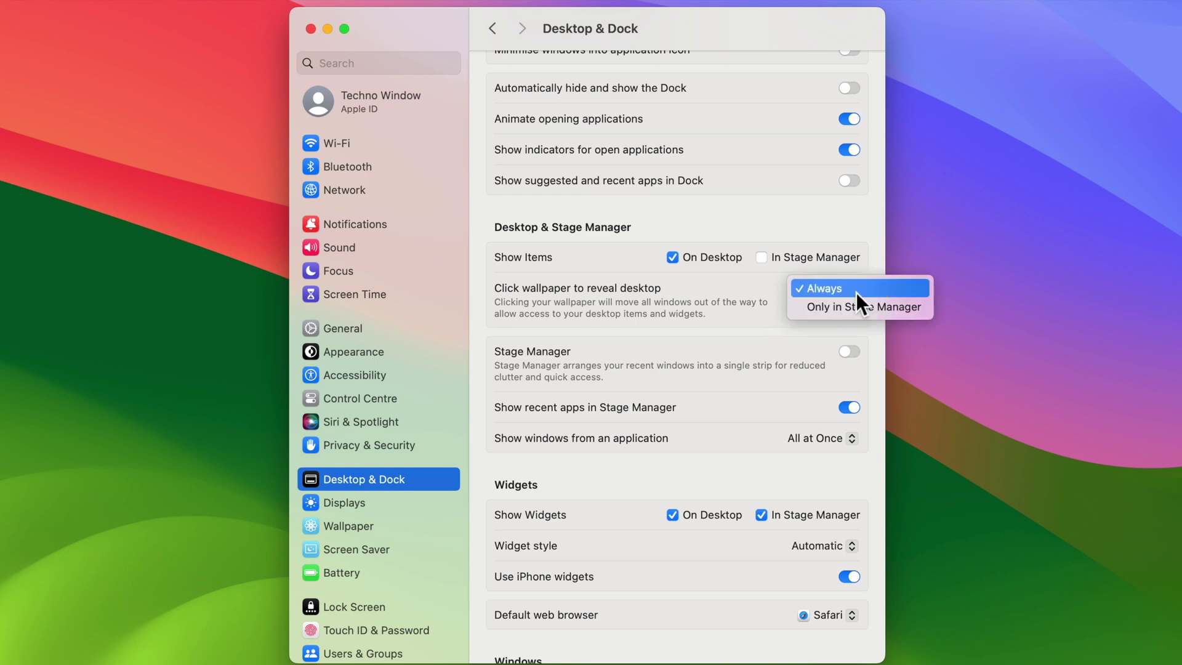
{"action": "left_click", "coordinate": [917, 311]}
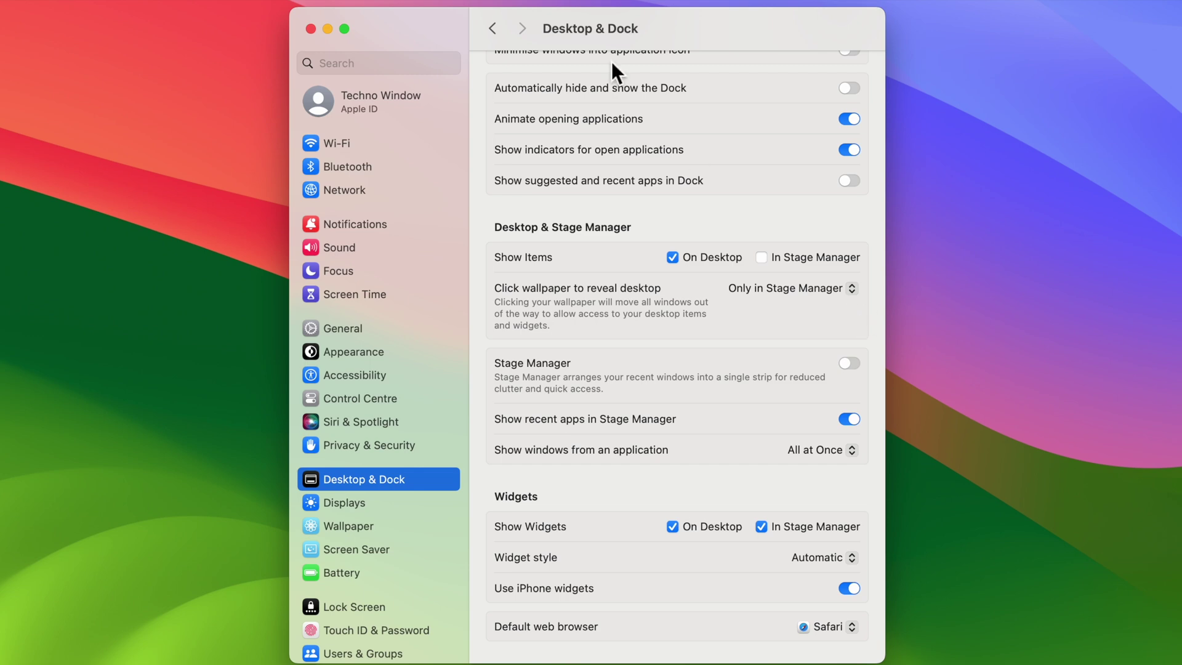
{"action": "left_click", "coordinate": [496, 28]}
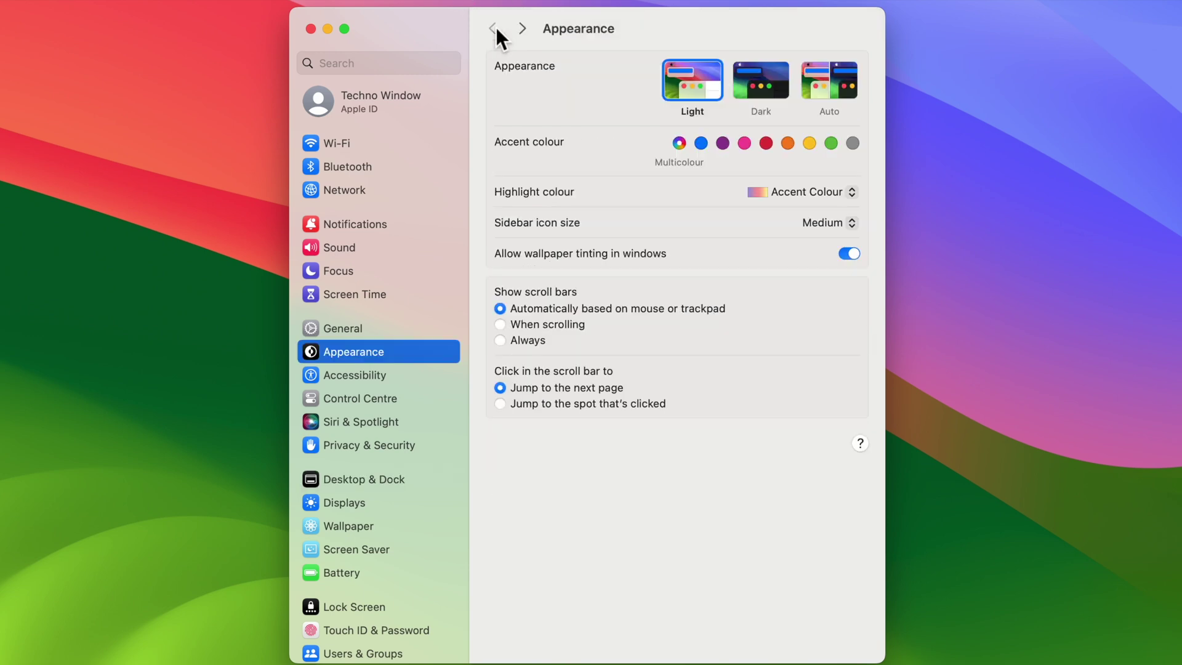
{"action": "left_click", "coordinate": [310, 29]}
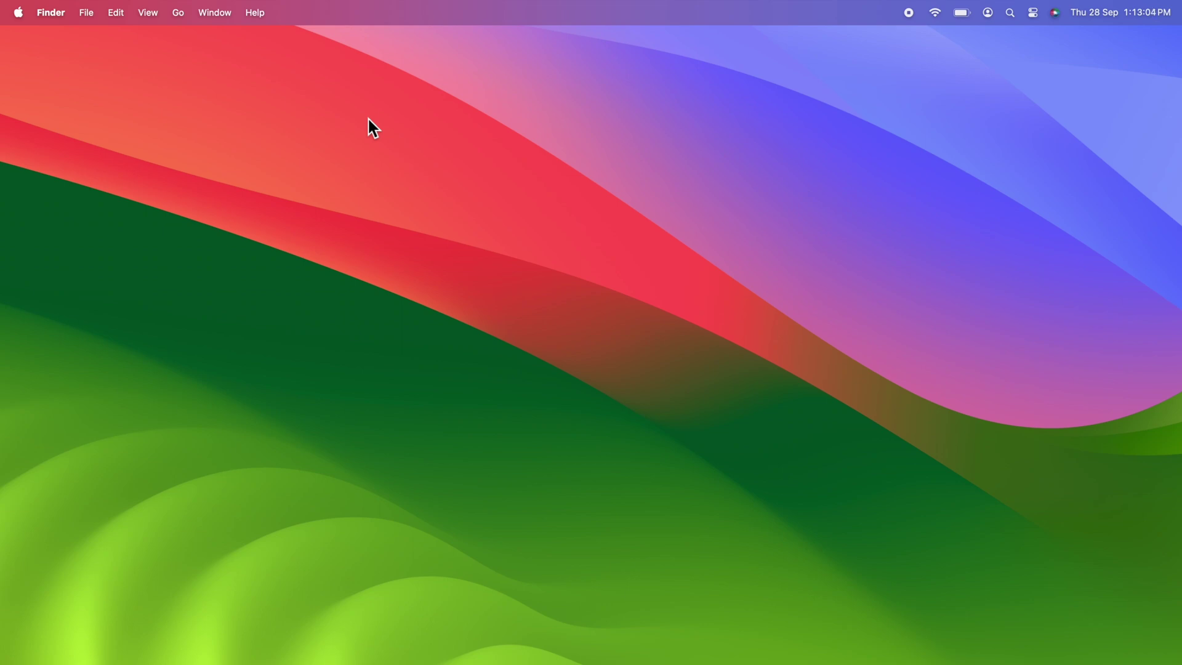
{"action": "left_click", "coordinate": [19, 13]}
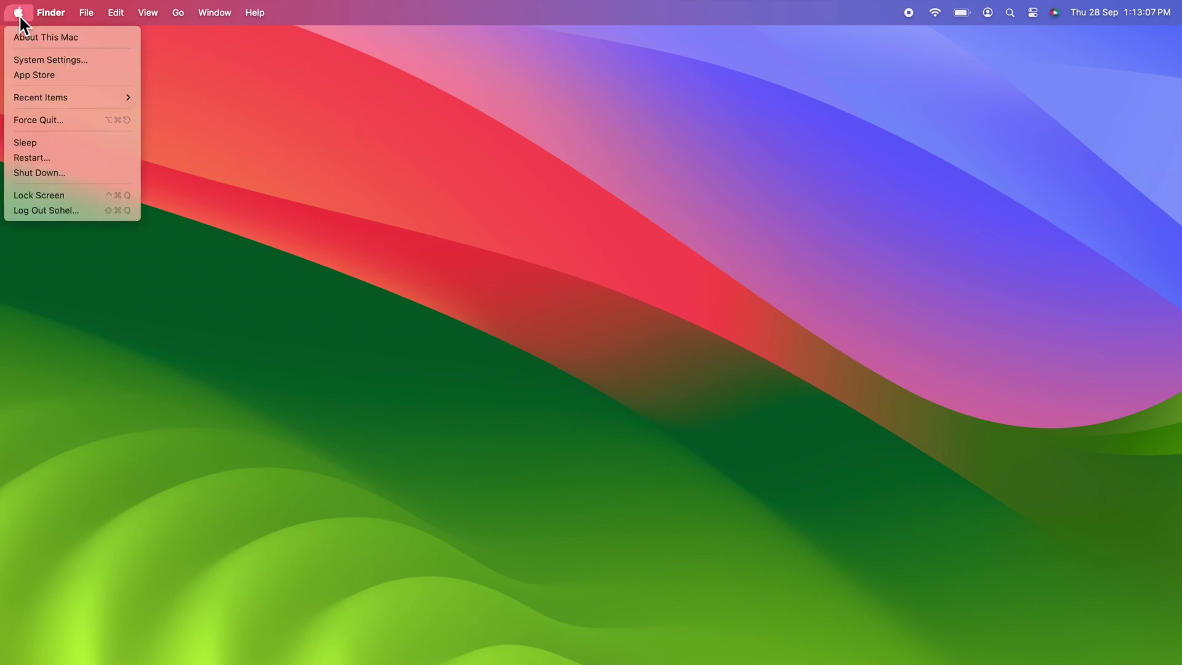
{"action": "left_click", "coordinate": [85, 38]}
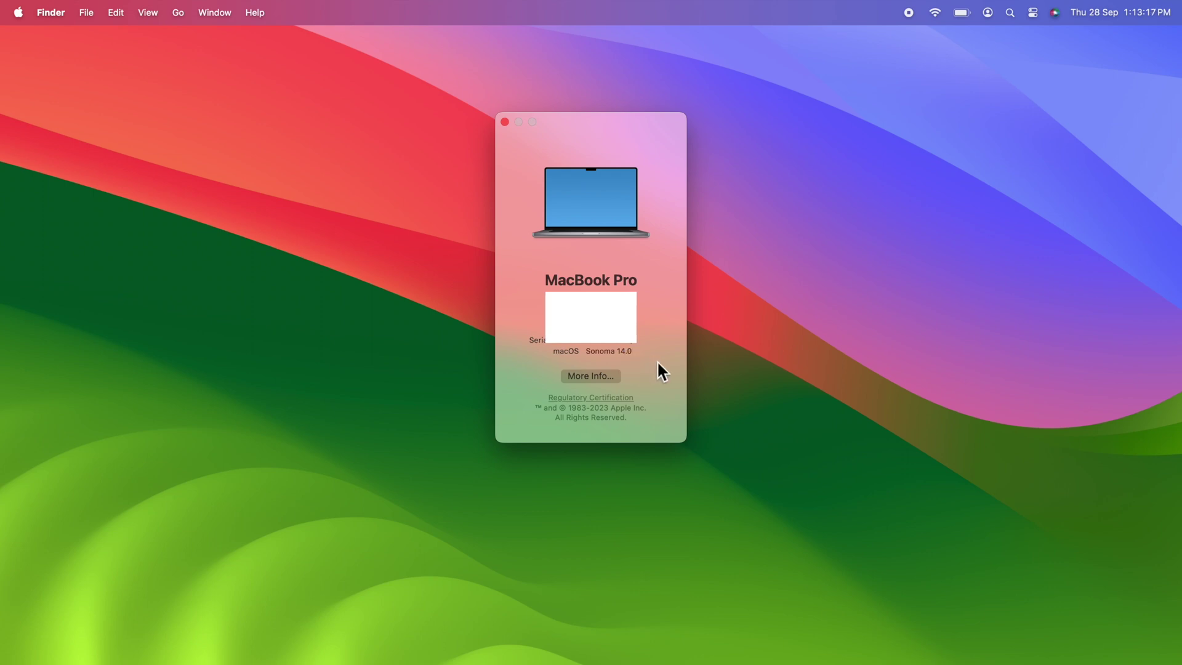
{"action": "left_click", "coordinate": [507, 123]}
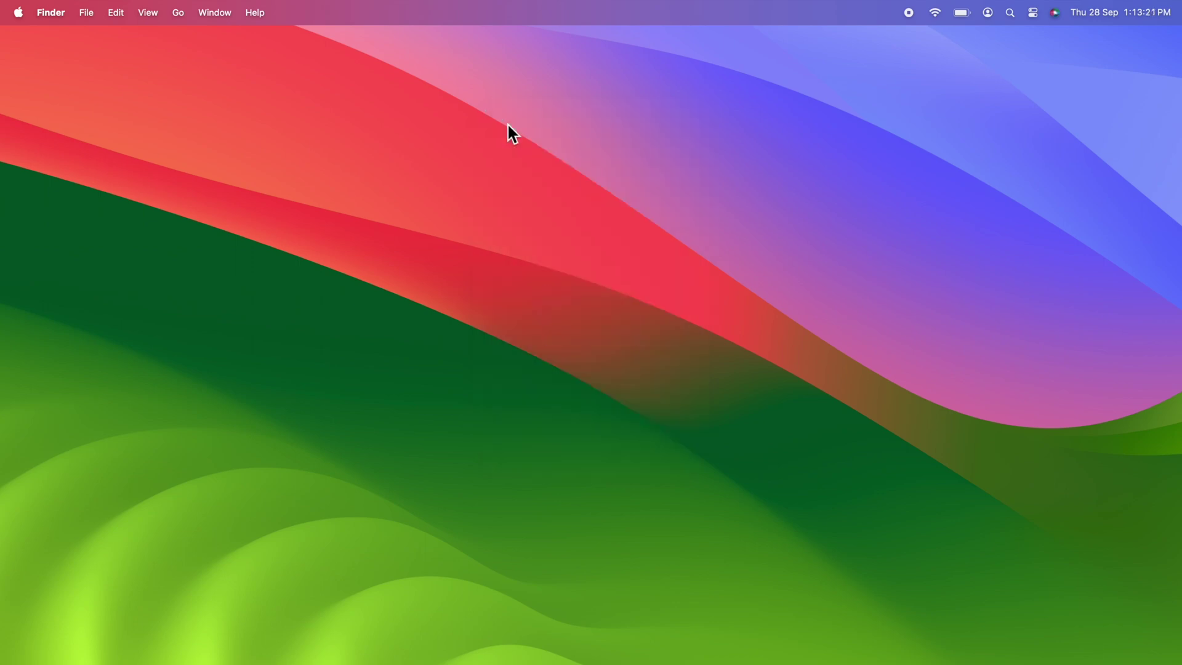